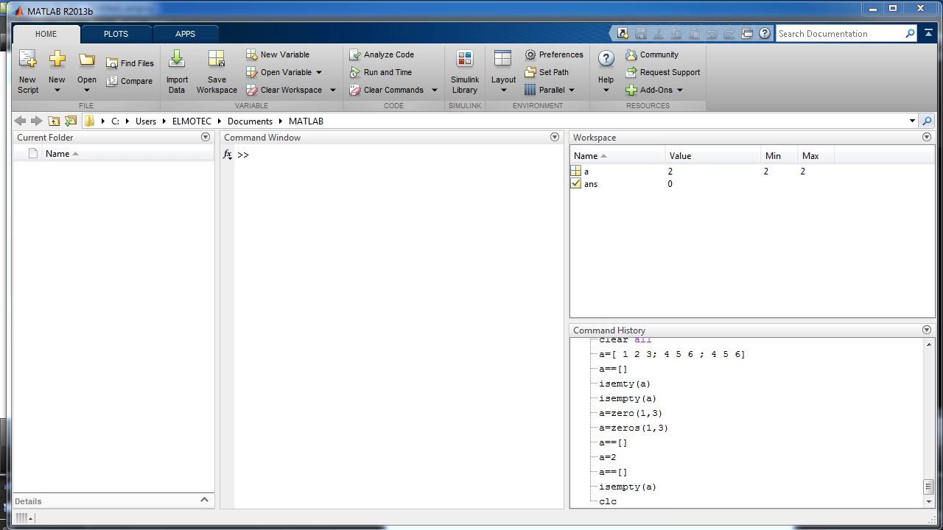
# Drag the restored 'Relational Operators' Notepad note up over the MATLAB desktop
pyautogui.moveTo(663, 526)
pyautogui.mouseDown()
pyautogui.moveTo(677, 237)
pyautogui.moveTo(713, 109)
pyautogui.moveTo(749, 102)
pyautogui.mouseUp()
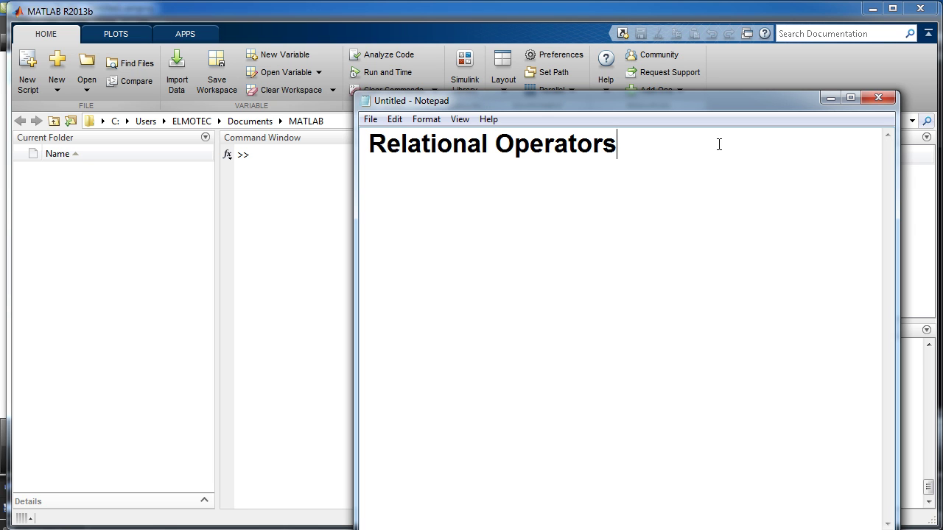
# Add lines '< less than', '> greater than' and '< less than or equal' under the heading
pyautogui.press('Return')
pyautogui.write('a')
pyautogui.press('BackSpace')
pyautogui.write('<')
pyautogui.write(' less than')
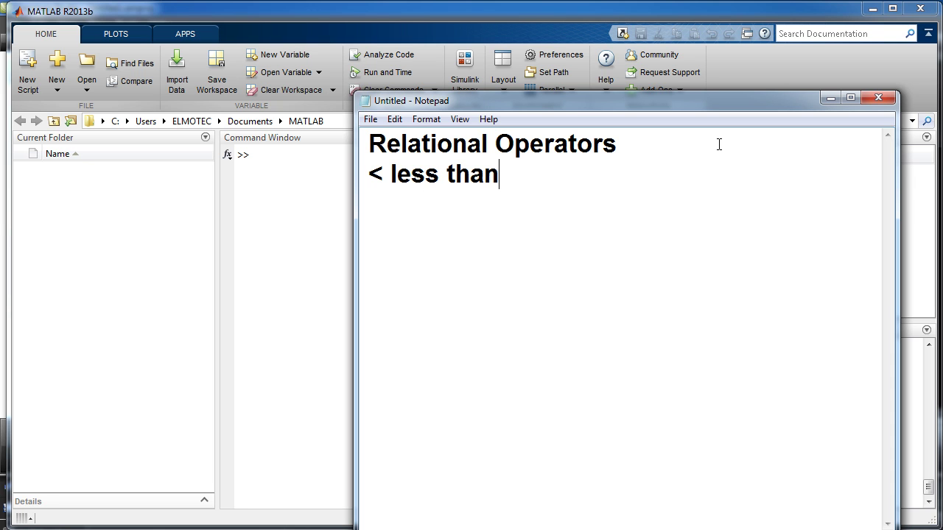
pyautogui.press('Return')
pyautogui.write('>')
pyautogui.write(' gre')
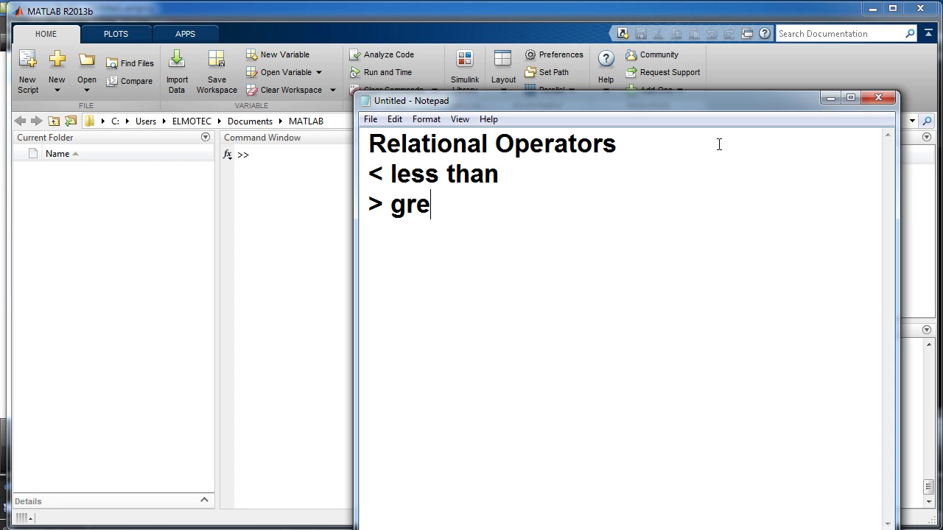
pyautogui.write('ater than')
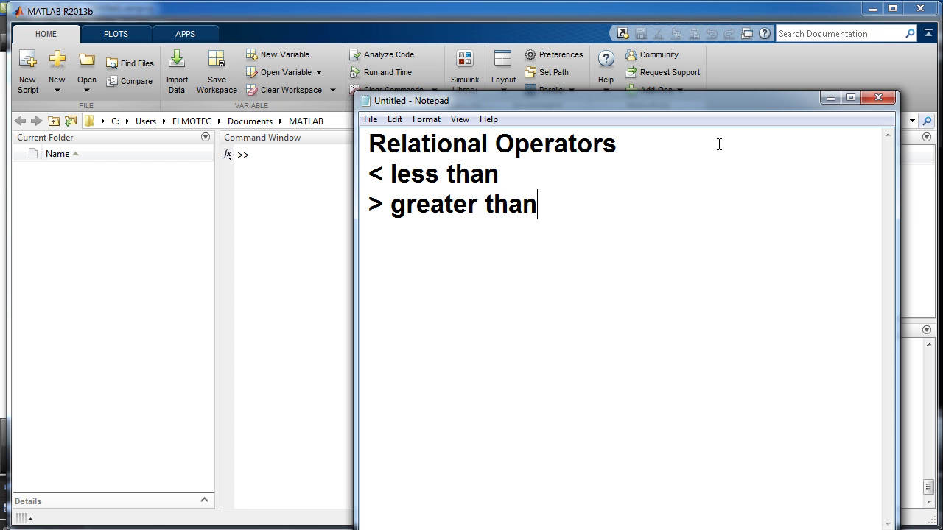
pyautogui.press('Return')
pyautogui.write('<')
pyautogui.write(' less than ')
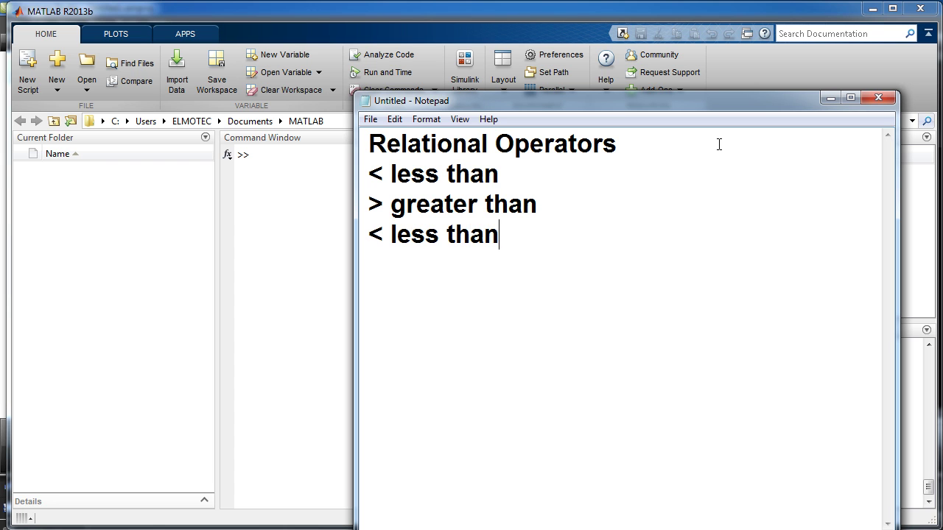
pyautogui.write('or wq')
pyautogui.press('BackSpace')
pyautogui.press('BackSpace')
pyautogui.write('e')
pyautogui.write('qual')
# Add lines '> greater than or equal', '== equal to' and '~= not equal to'
pyautogui.press('Return')
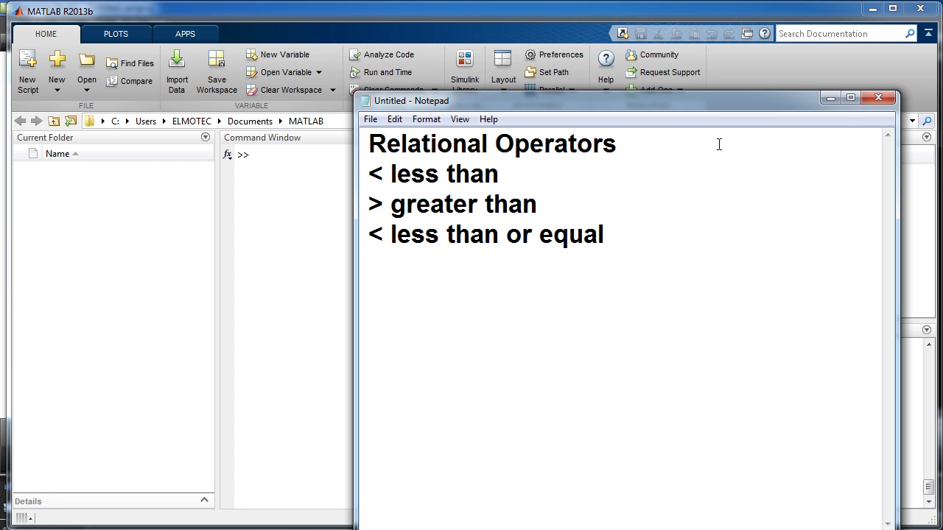
pyautogui.write('>')
pyautogui.write(' grea')
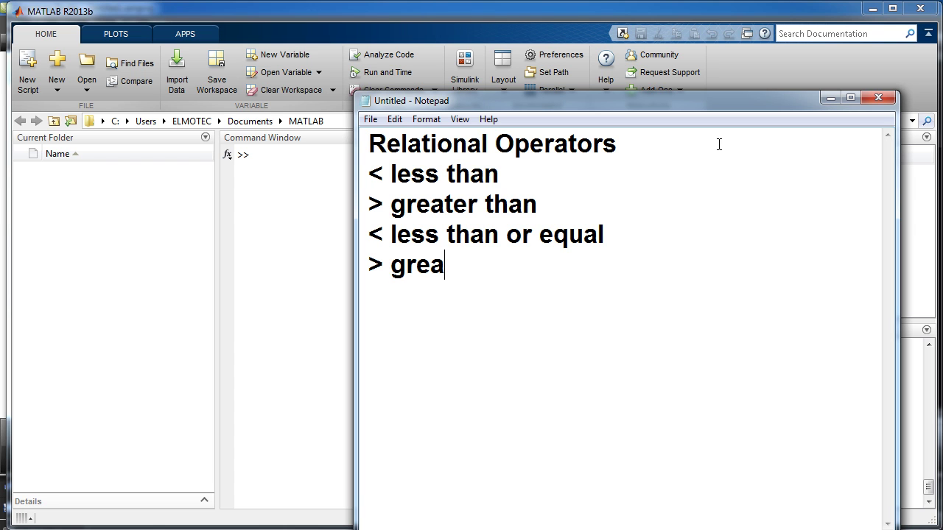
pyautogui.write('ter than or ')
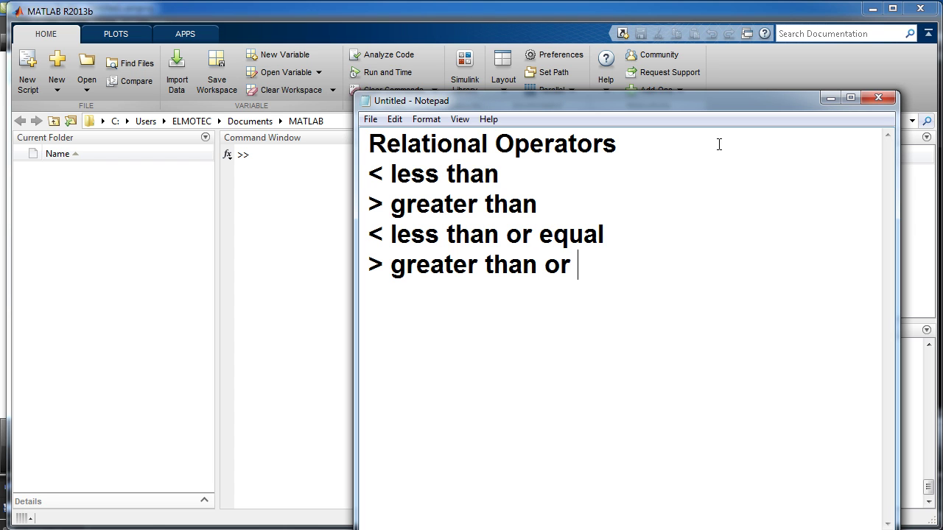
pyautogui.write('equal')
pyautogui.press('Return')
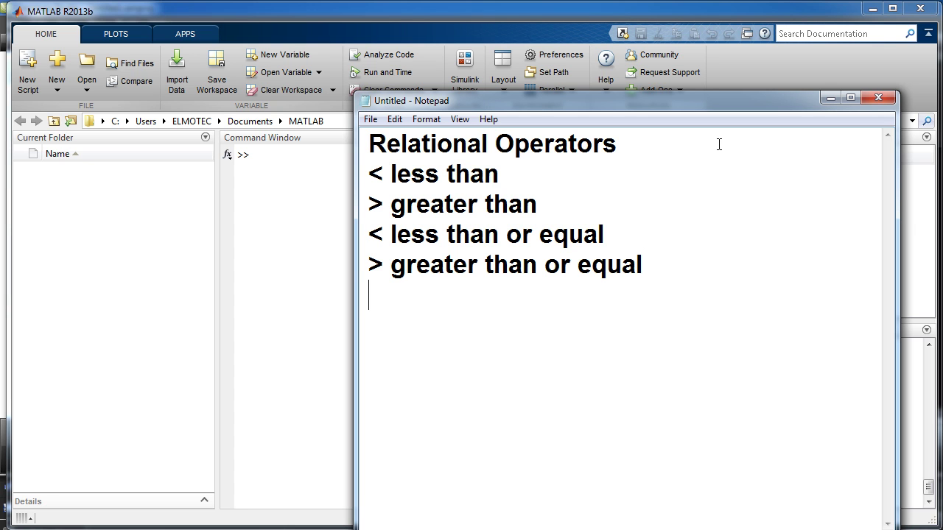
pyautogui.write('==')
pyautogui.write(' equal')
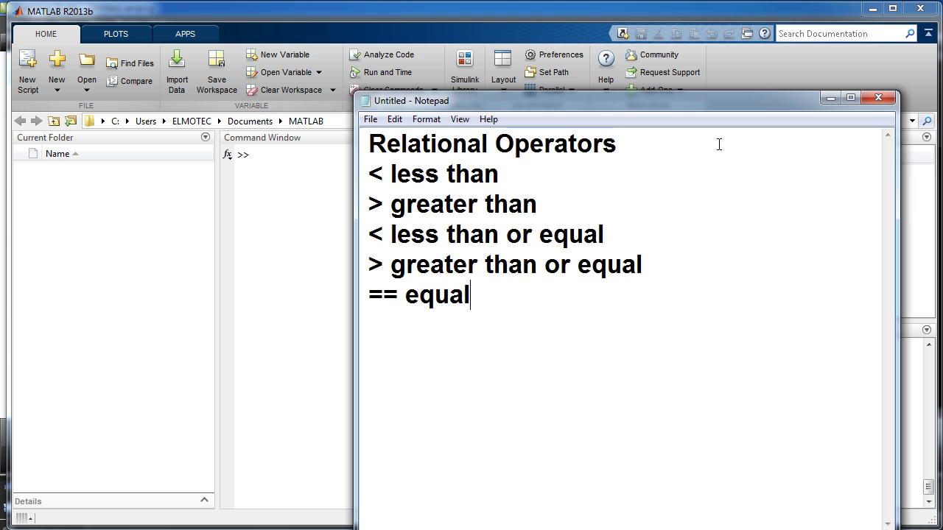
pyautogui.write(' to')
pyautogui.press('Return')
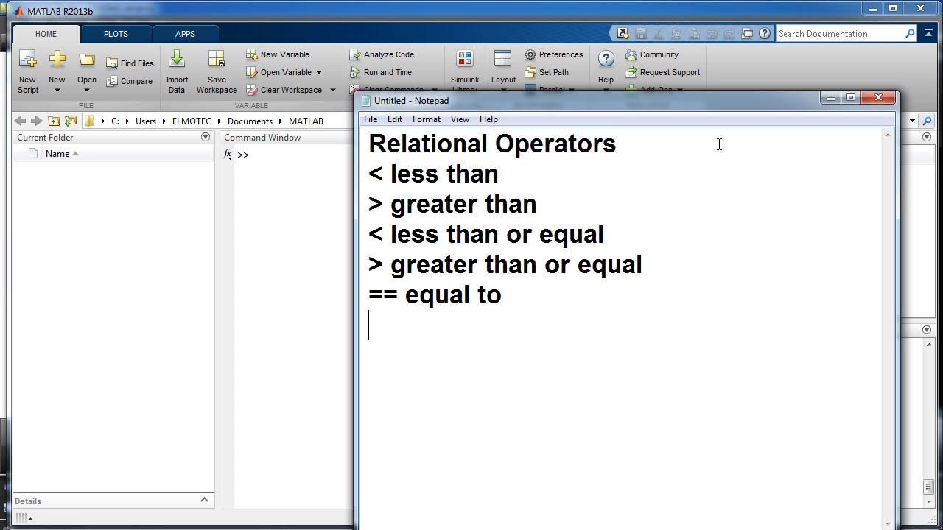
pyautogui.write('~')
pyautogui.write('=')
pyautogui.write(' not ea')
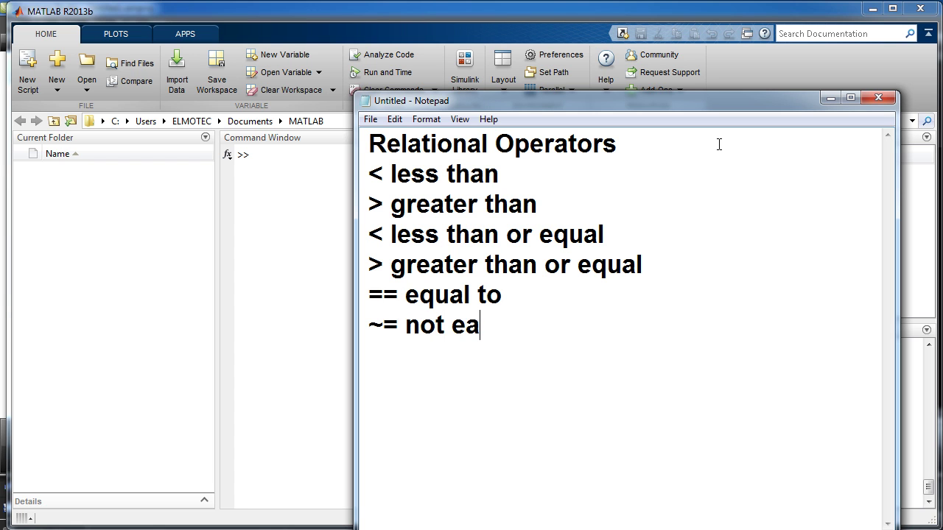
pyautogui.press('BackSpace')
pyautogui.write('qual to')
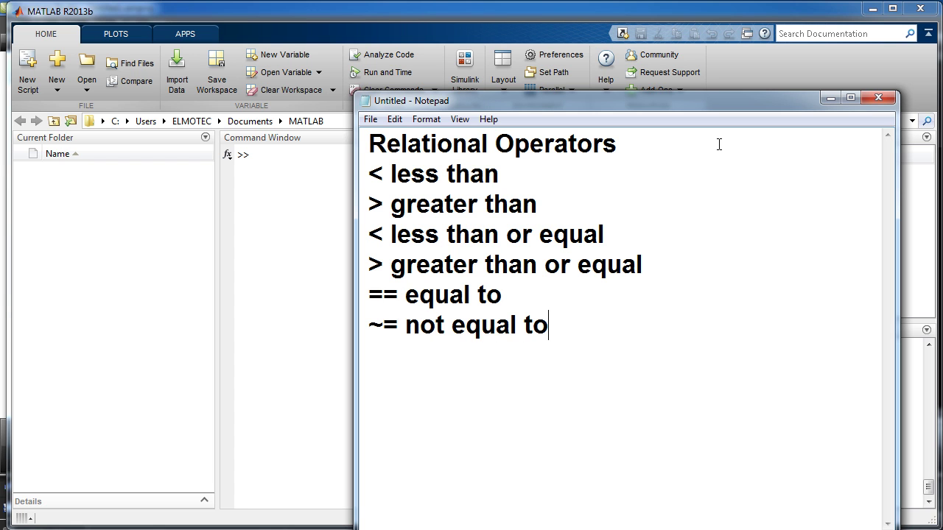
pyautogui.press('Return')
# Hide Notepad and define a = [1 2 3; 4 5 6; 8 9 7], correcting the rejected first attempt
pyautogui.click(828, 99)
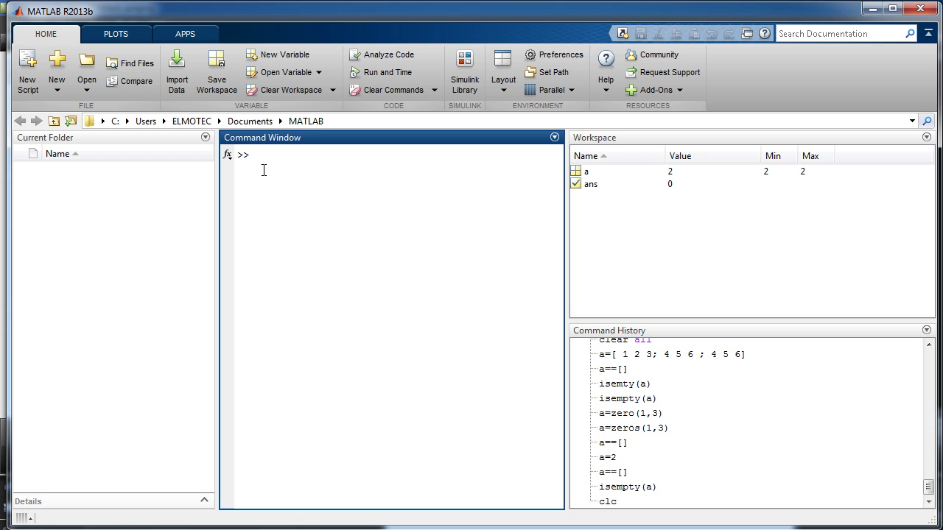
pyautogui.write('a')
pyautogui.write('=[')
pyautogui.write('12 3')
pyautogui.write(';')
pyautogui.write('4 ')
pyautogui.write('56')
pyautogui.write(' 8 97')
pyautogui.write(']')
pyautogui.press('Left')
pyautogui.press('Left')
pyautogui.press('BackSpace')
pyautogui.write(';')
pyautogui.press('BackSpace')
pyautogui.write(';')
pyautogui.press('Return')
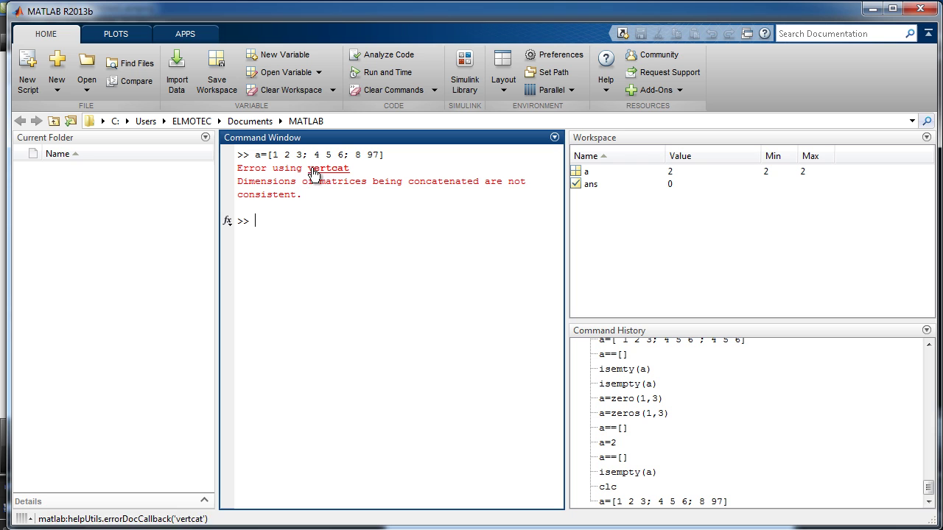
pyautogui.press('Up')
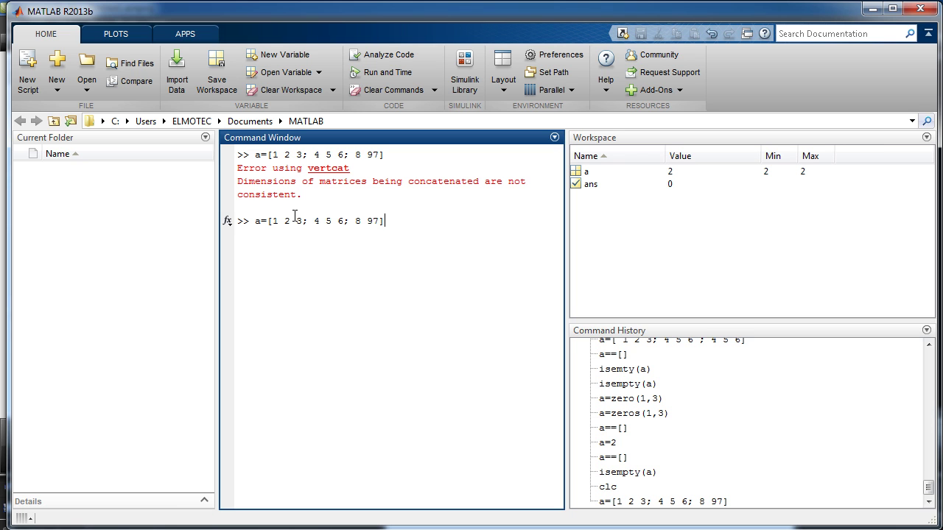
pyautogui.click(374, 221)
pyautogui.press('Return')
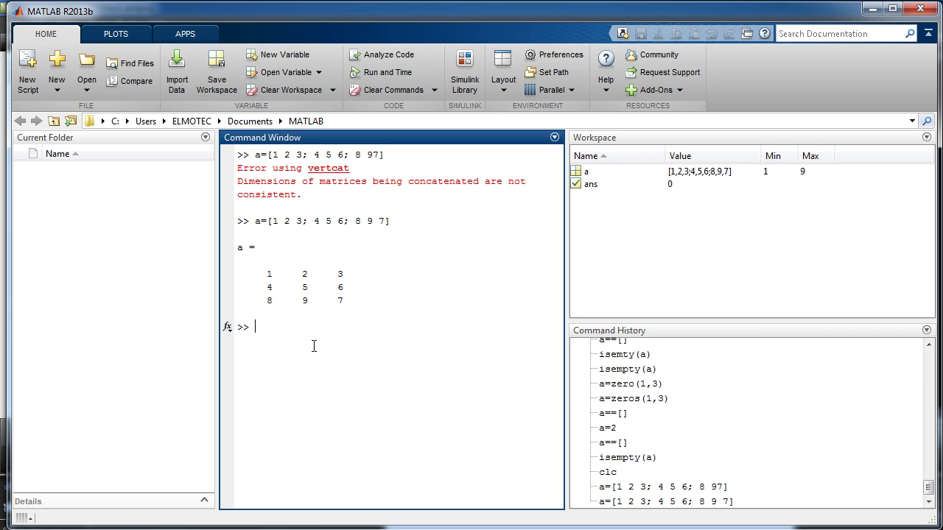
# Enter b = [5 6 7; 8 5 3; 4 4 9], then briefly view the notes and hide them
pyautogui.write('b=')
pyautogui.write('[')
pyautogui.write('5 6 ')
pyautogui.write('7 ;')
pyautogui.write('8 5 ')
pyautogui.write('3; 4')
pyautogui.write('2')
pyautogui.press('BackSpace')
pyautogui.write('4 ')
pyautogui.write(';')
pyautogui.press('BackSpace')
pyautogui.write('9]')
pyautogui.press('Return')
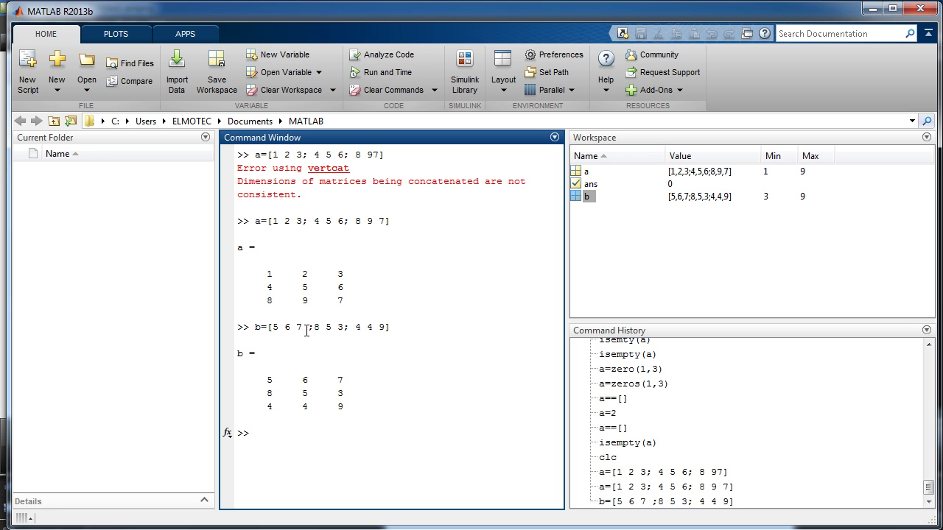
pyautogui.hotkey('alt', 'Tab')
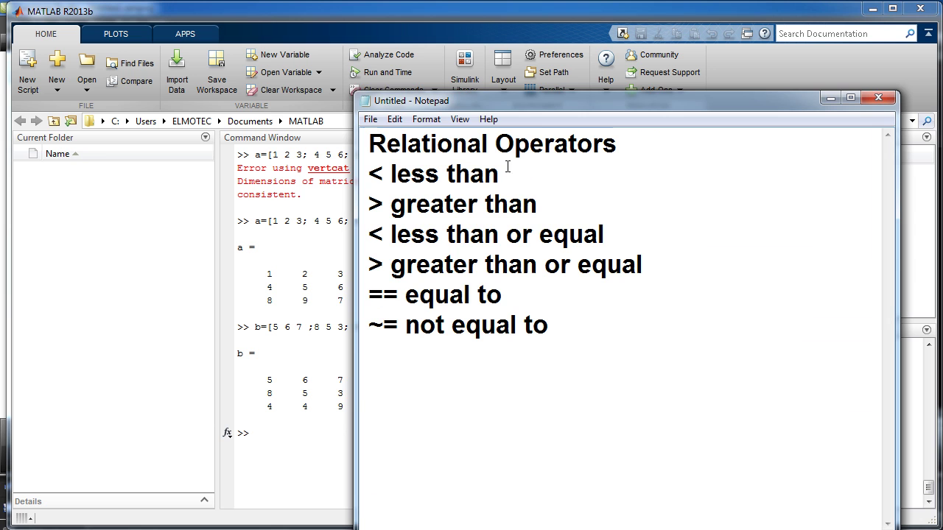
pyautogui.click(830, 98)
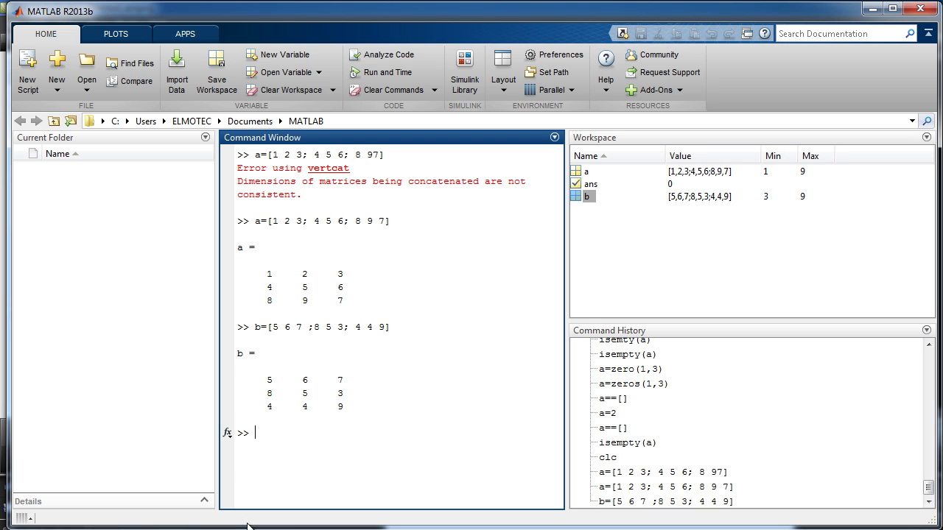
pyautogui.write('a')
pyautogui.write('==b')
pyautogui.press('Return')
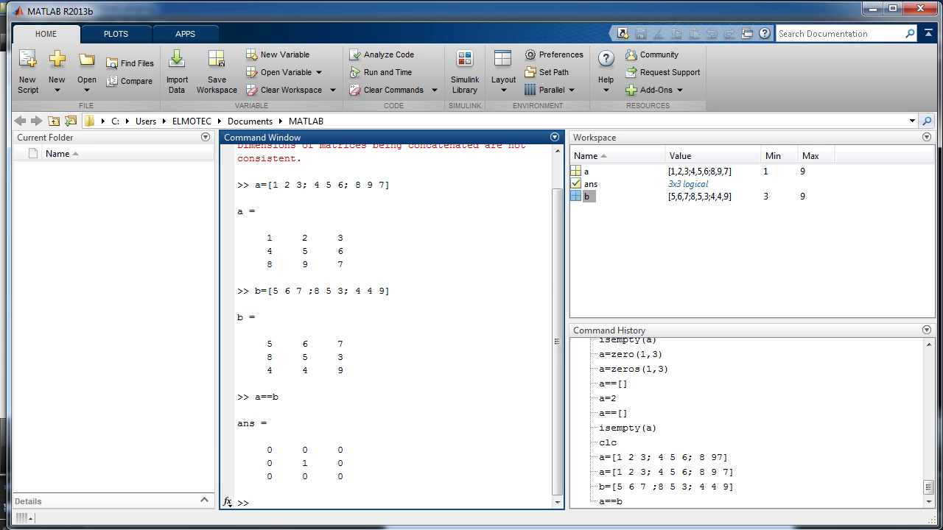
pyautogui.doubleClick(304, 462)
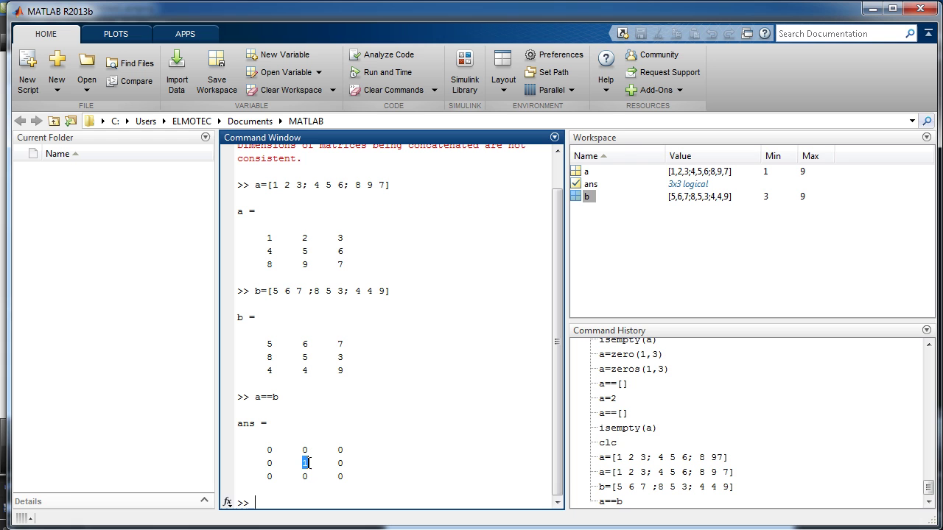
pyautogui.click(269, 463)
pyautogui.moveTo(269, 462)
pyautogui.mouseDown()
pyautogui.moveTo(303, 463)
pyautogui.moveTo(330, 373)
pyautogui.mouseUp()
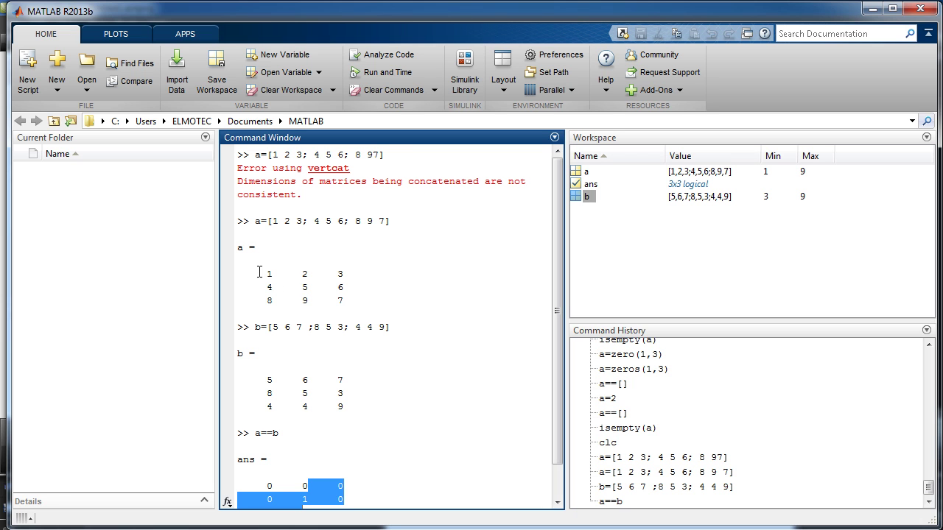
pyautogui.doubleClick(304, 287)
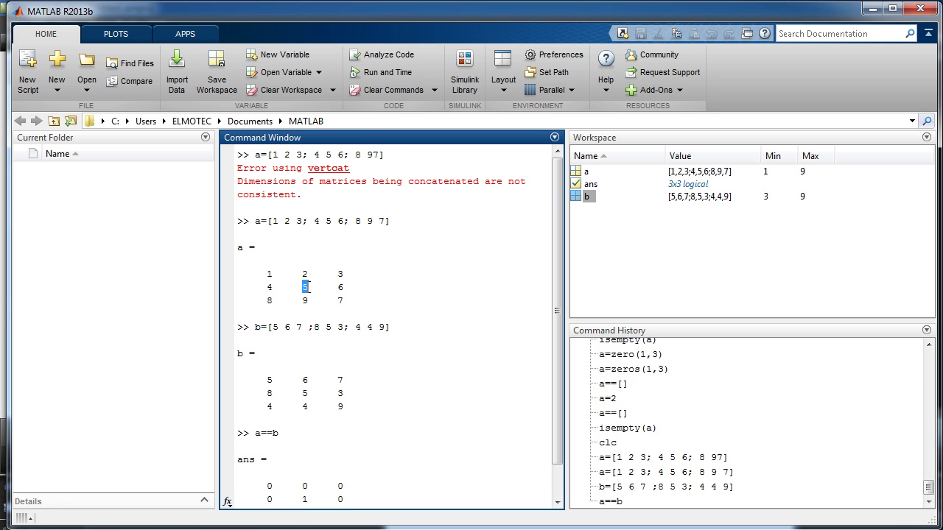
pyautogui.doubleClick(305, 393)
pyautogui.scroll(-2, 318, 384)
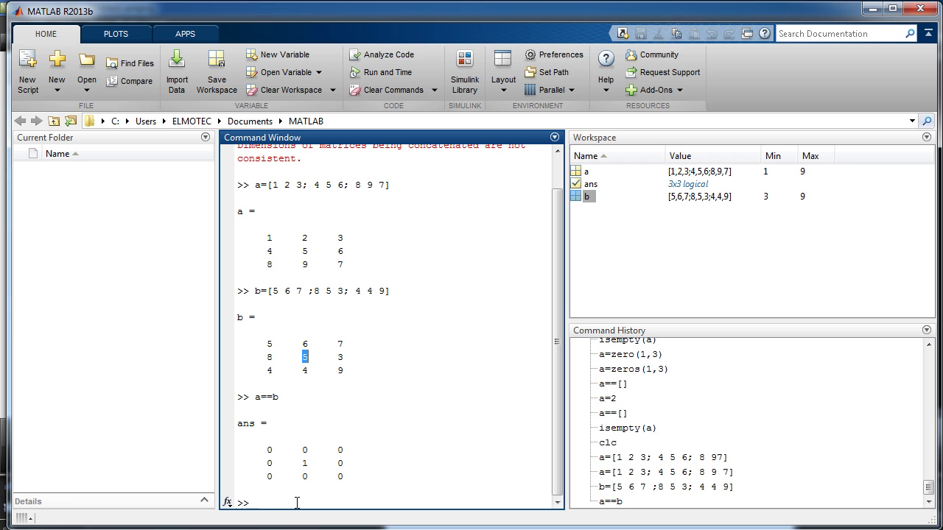
# Evaluate a>b in the Command Window
pyautogui.write('a')
pyautogui.write('<')
pyautogui.press('BackSpace')
pyautogui.write('>b')
pyautogui.press('Return')
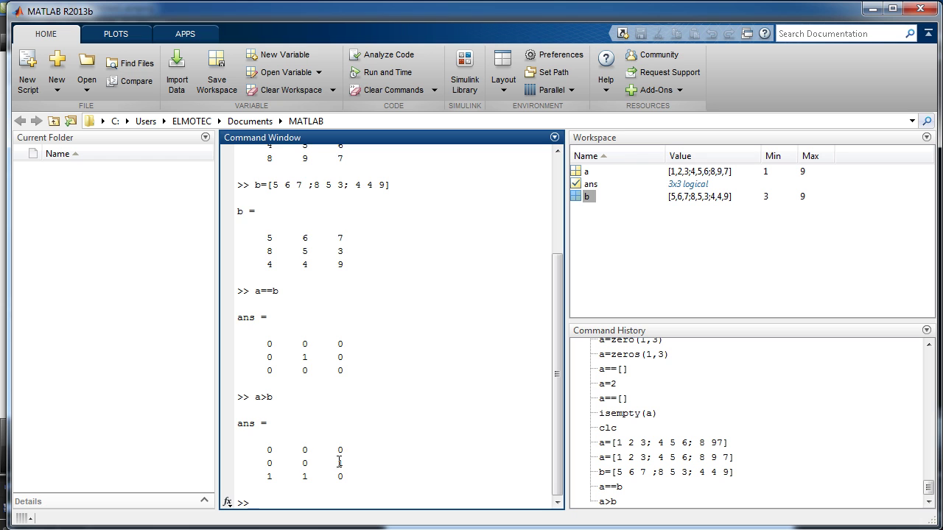
# Highlight the 1 in the a>b result's second row, 0 0 1
pyautogui.scroll(1, 344, 414)
pyautogui.scroll(-1, 344, 414)
pyautogui.doubleClick(340, 463)
pyautogui.moveTo(269, 475); pyautogui.dragTo(323, 475)
pyautogui.click(337, 462)
pyautogui.doubleClick(338, 463)
pyautogui.scroll(1, 336, 458)
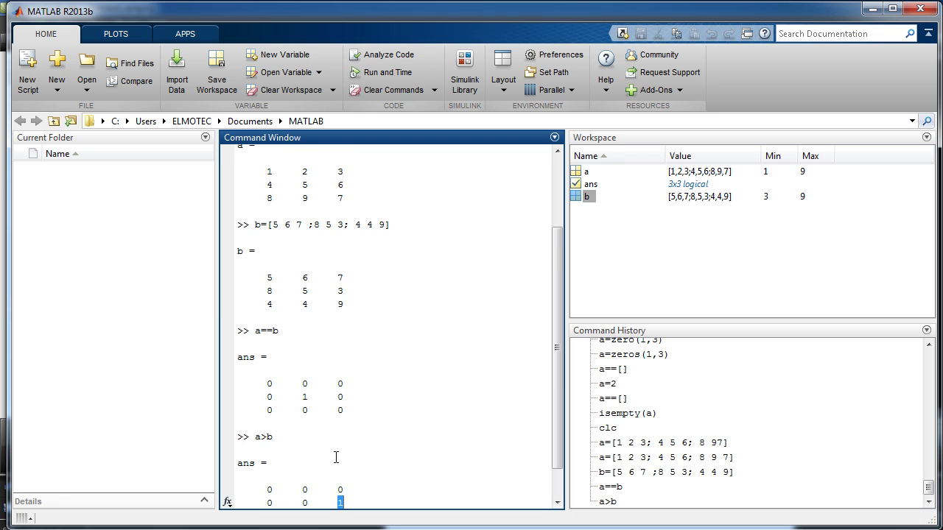
pyautogui.scroll(1, 337, 459)
pyautogui.scroll(-1, 336, 458)
pyautogui.scroll(-1, 324, 403)
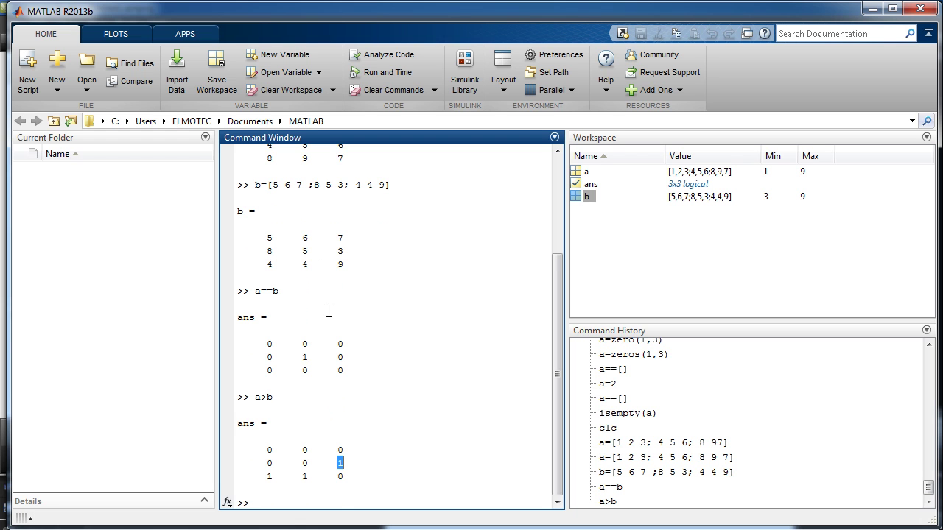
pyautogui.scroll(1, 471, 320)
pyautogui.scroll(-1, 508, 324)
pyautogui.moveTo(268, 462); pyautogui.dragTo(357, 462)
# Highlight the 6 in a and the 3 in b behind that 1
pyautogui.scroll(2, 358, 424)
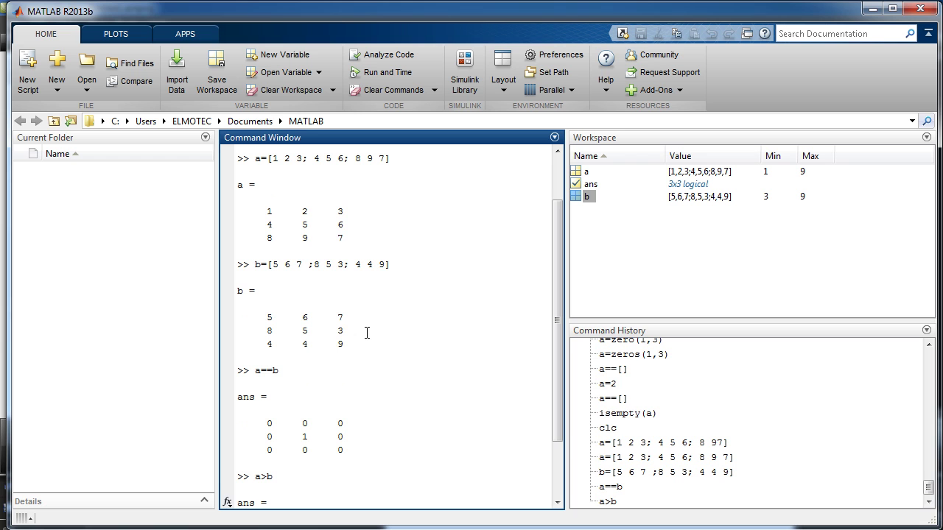
pyautogui.doubleClick(341, 224)
pyautogui.doubleClick(339, 330)
pyautogui.doubleClick(341, 225)
# Highlight the bottom result row 1 1 0 against a's row 8 9 7 and b's row 4 4 9
pyautogui.scroll(-2, 346, 227)
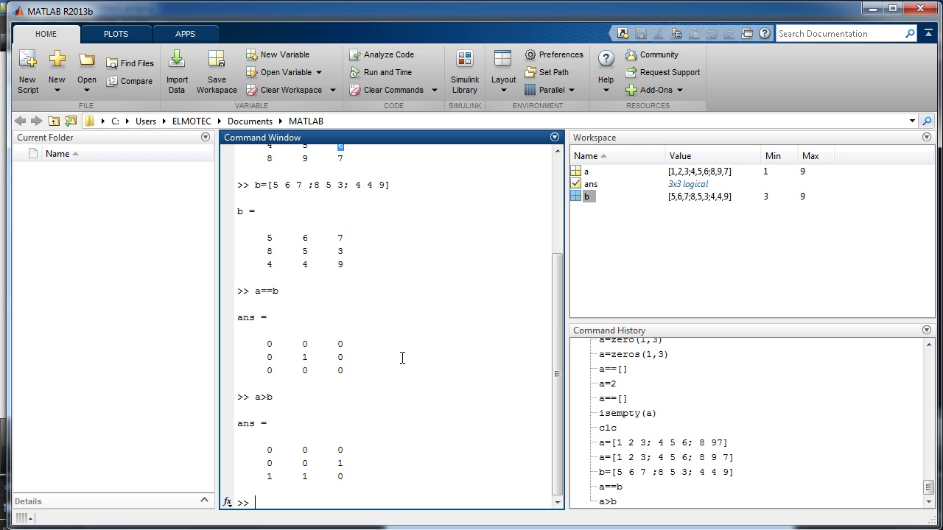
pyautogui.moveTo(269, 477); pyautogui.dragTo(361, 477)
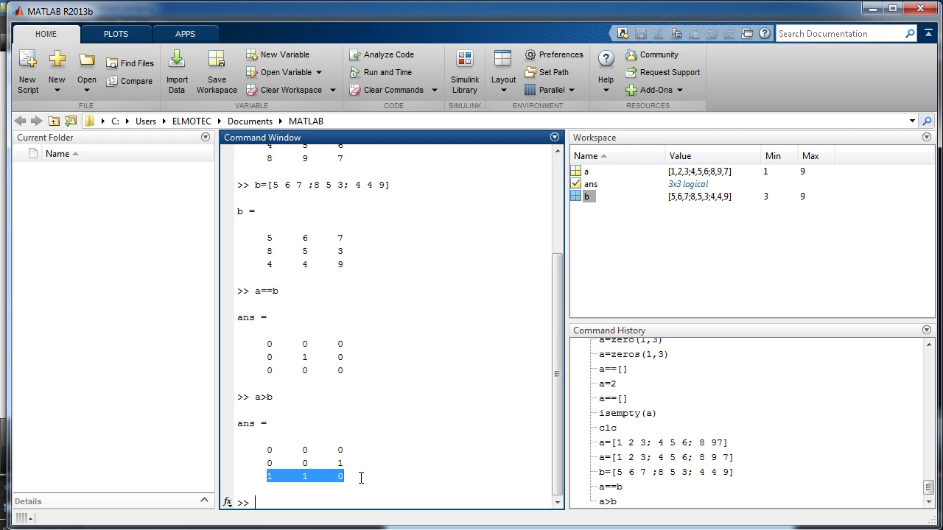
pyautogui.click(266, 479)
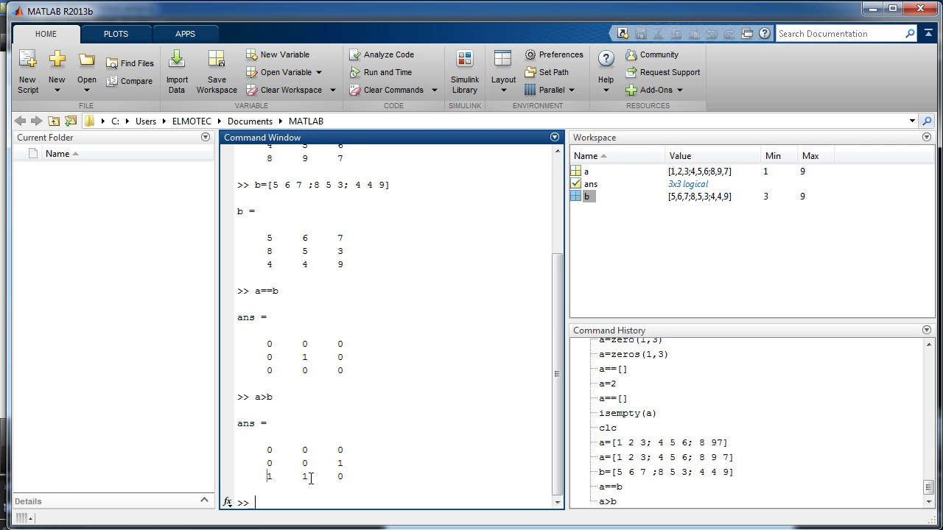
pyautogui.moveTo(339, 477); pyautogui.dragTo(273, 477)
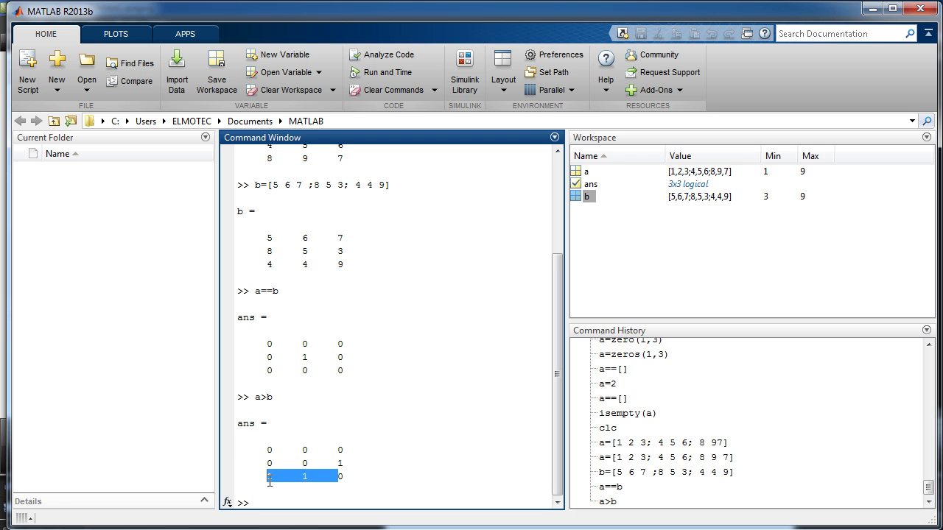
pyautogui.scroll(1, 309, 390)
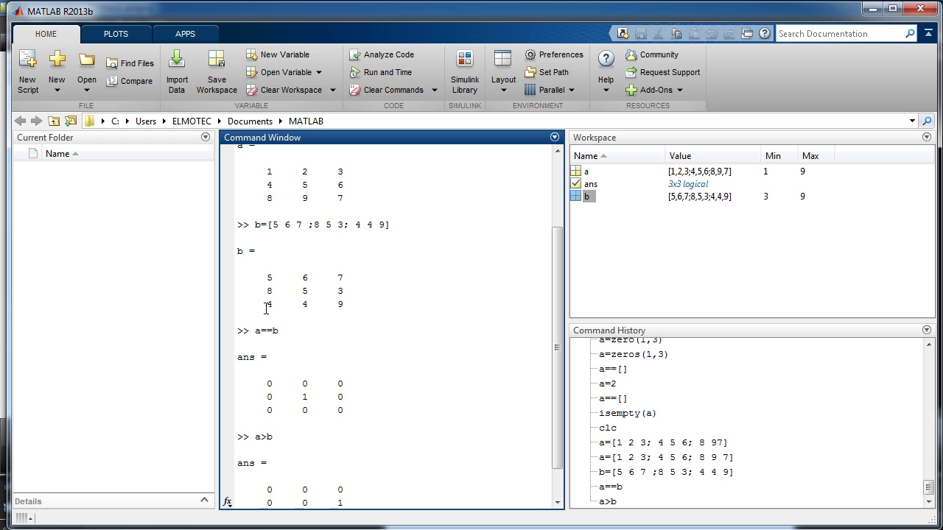
pyautogui.moveTo(269, 199); pyautogui.dragTo(317, 201)
pyautogui.click(279, 198)
pyautogui.moveTo(343, 304)
pyautogui.mouseDown()
pyautogui.moveTo(280, 309)
pyautogui.moveTo(309, 304)
pyautogui.mouseUp()
pyautogui.scroll(-1, 313, 328)
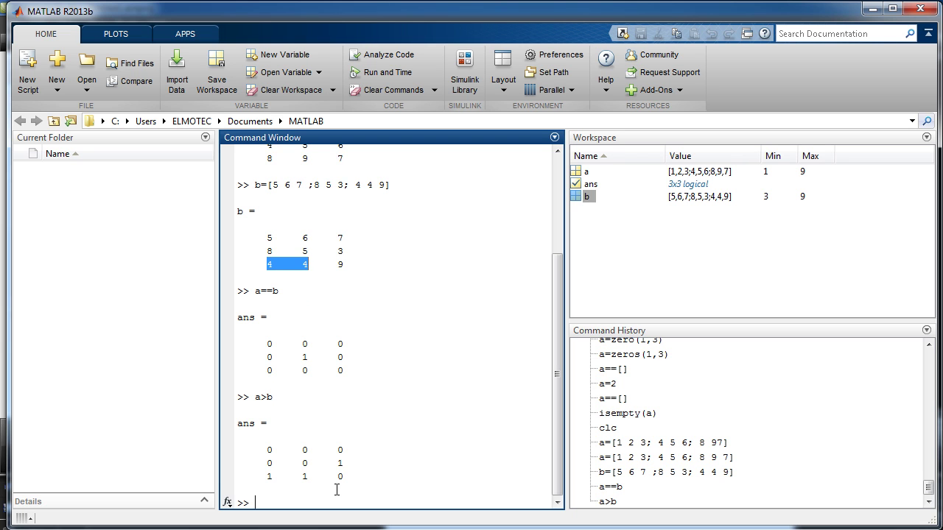
# Evaluate b>a and highlight the result's first row, 1 1 1
pyautogui.write('b')
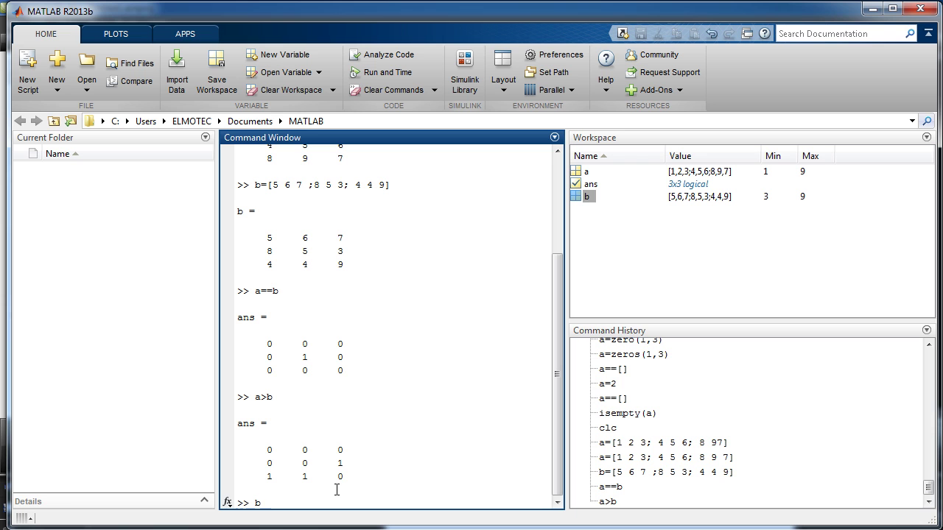
pyautogui.write('>a')
pyautogui.press('Return')
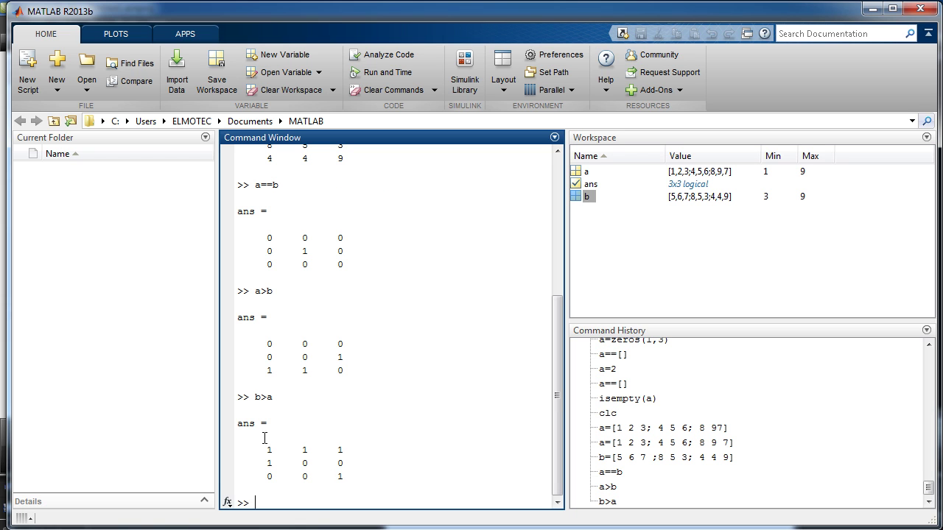
pyautogui.moveTo(261, 449); pyautogui.dragTo(352, 452)
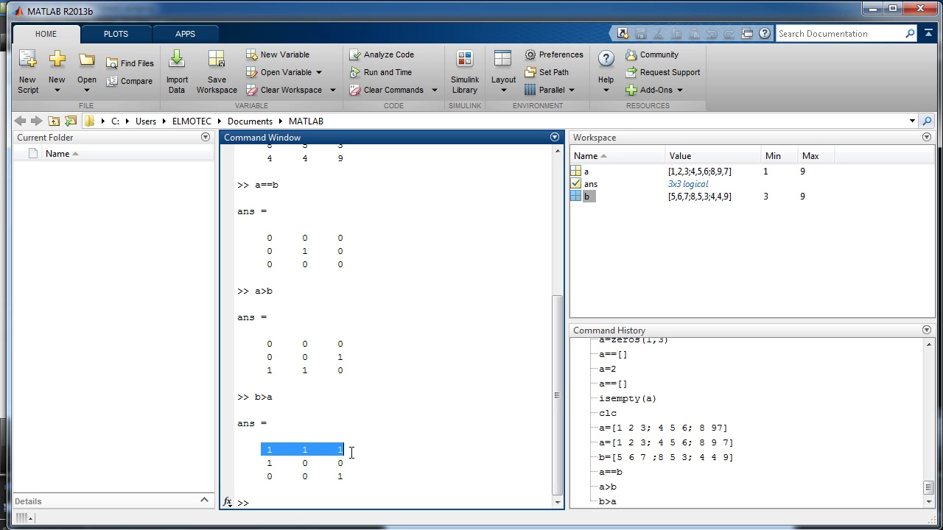
# Highlight a's first row 1 2 3 and b's first row 5 6 7 for comparison
pyautogui.scroll(1, 275, 442)
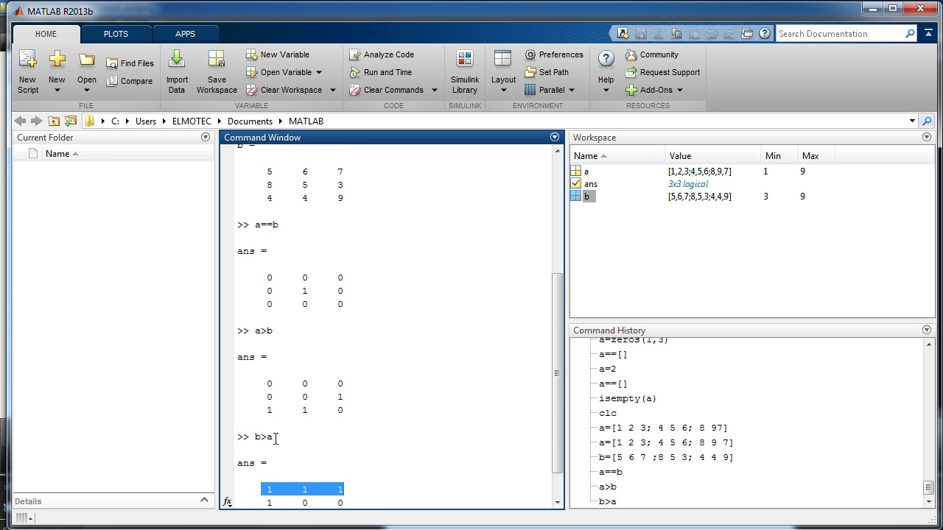
pyautogui.scroll(4, 275, 440)
pyautogui.scroll(1, 275, 440)
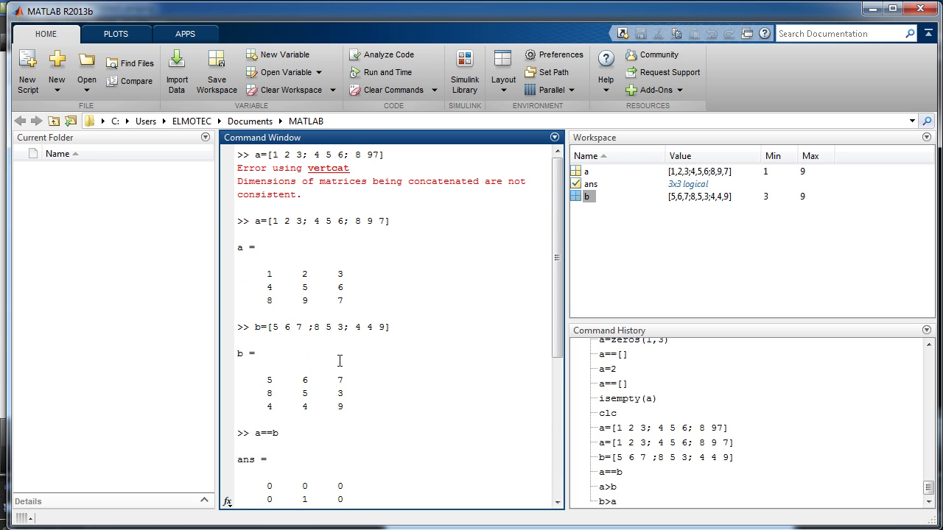
pyautogui.moveTo(268, 274); pyautogui.dragTo(352, 277)
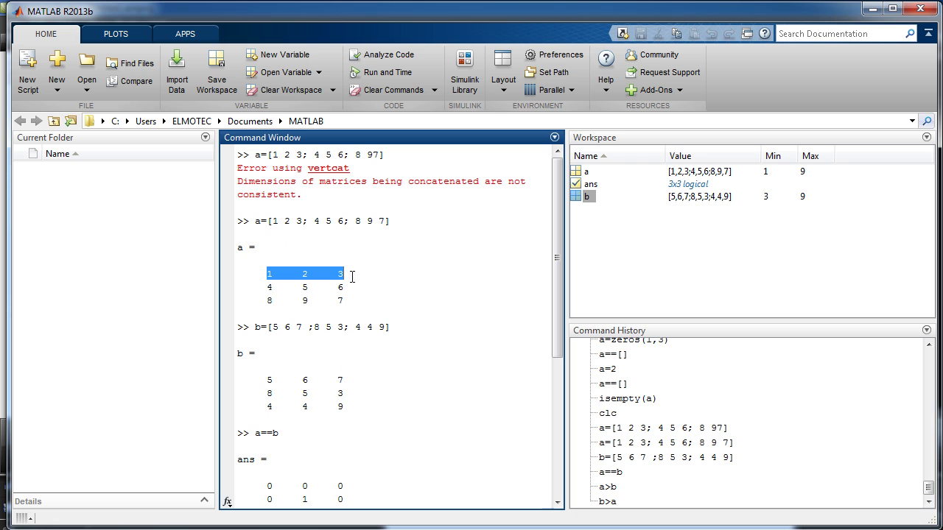
pyautogui.moveTo(268, 379); pyautogui.dragTo(389, 376)
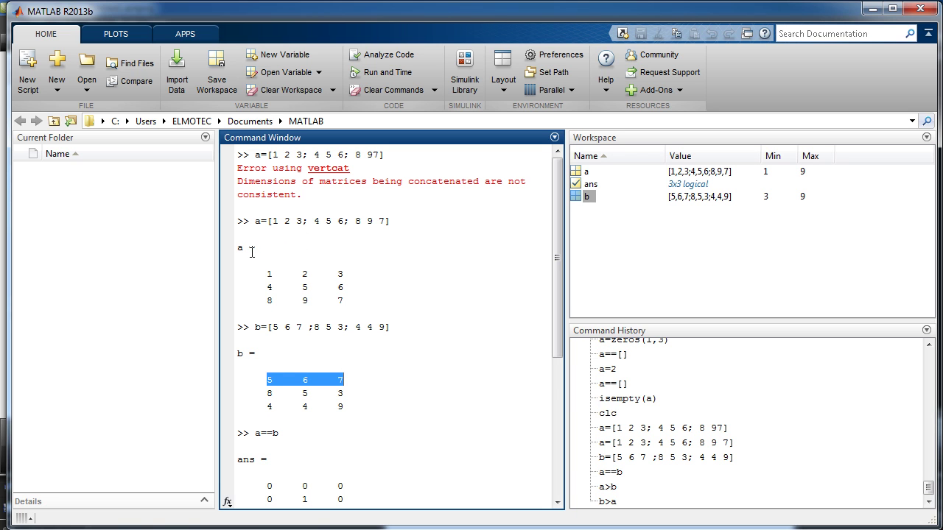
pyautogui.moveTo(270, 275); pyautogui.dragTo(372, 277)
pyautogui.scroll(-3, 394, 305)
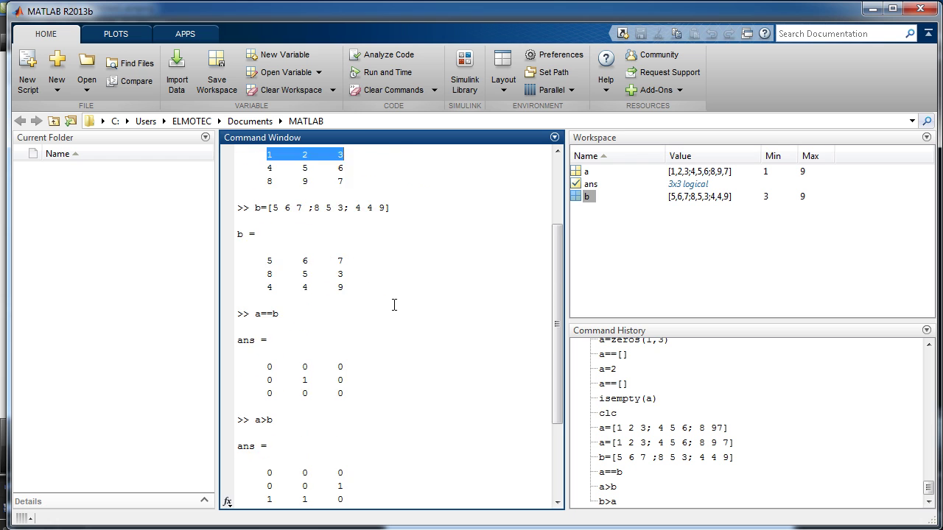
pyautogui.scroll(-3, 394, 305)
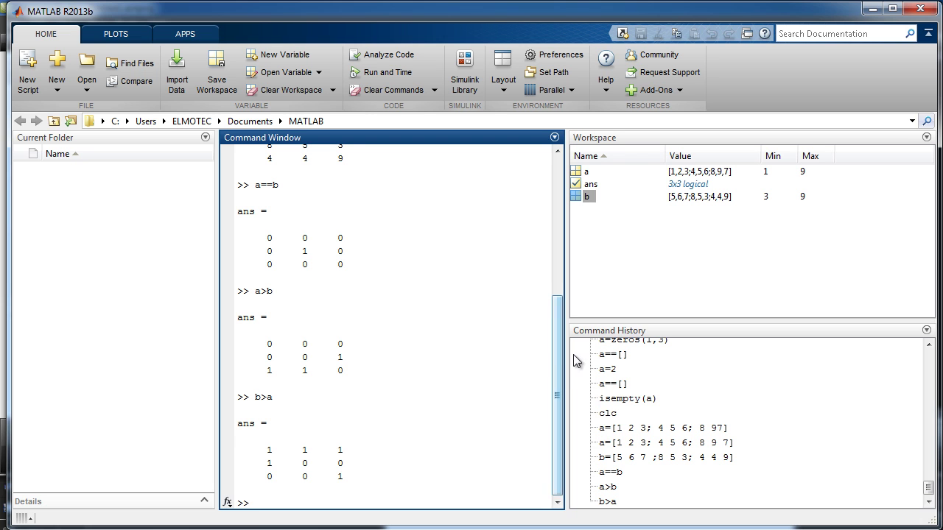
pyautogui.moveTo(559, 354)
pyautogui.mouseDown()
pyautogui.moveTo(559, 341)
pyautogui.moveTo(556, 362)
pyautogui.mouseUp()
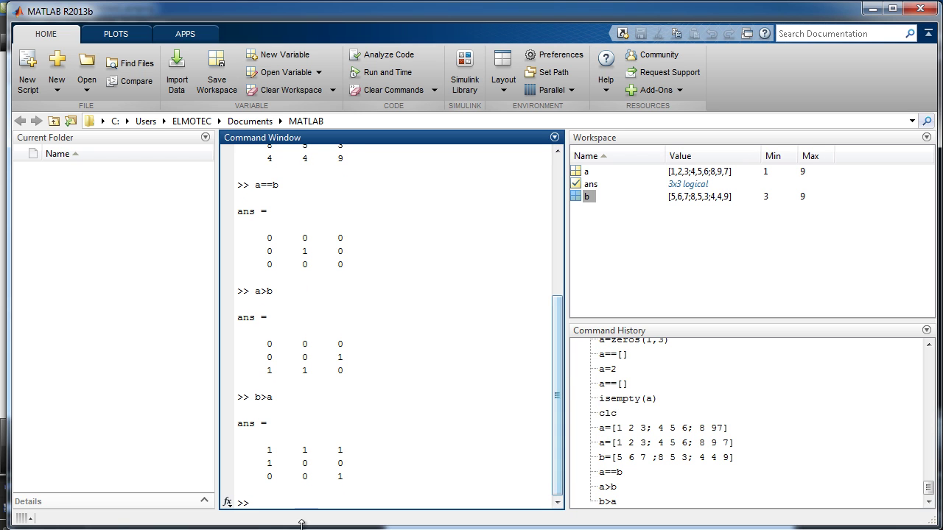